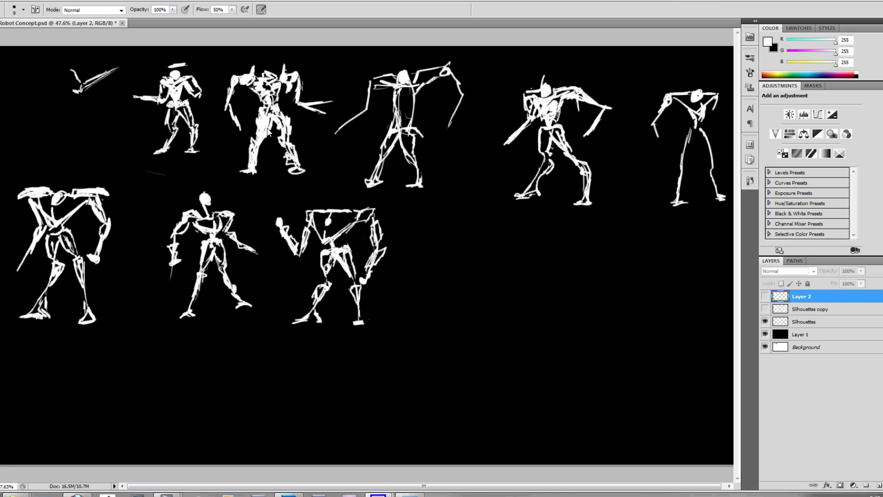
Step: Dismiss the hidden-layer warning and zoom and pan around the Silhouettes canvas
{"action": "left_click", "coordinate": [224, 162]}
{"action": "left_click", "coordinate": [438, 177]}
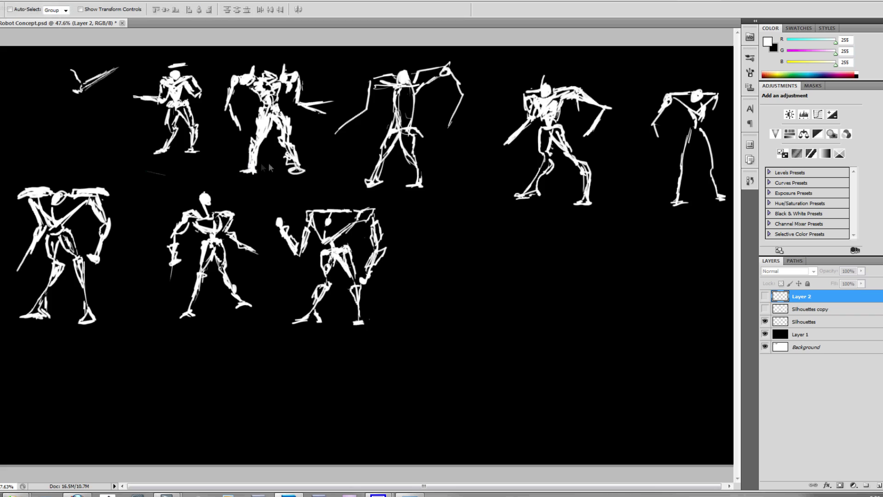
{"action": "scroll", "coordinate": [313, 164], "scroll_direction": "up", "scroll_amount": 8, "text": "alt"}
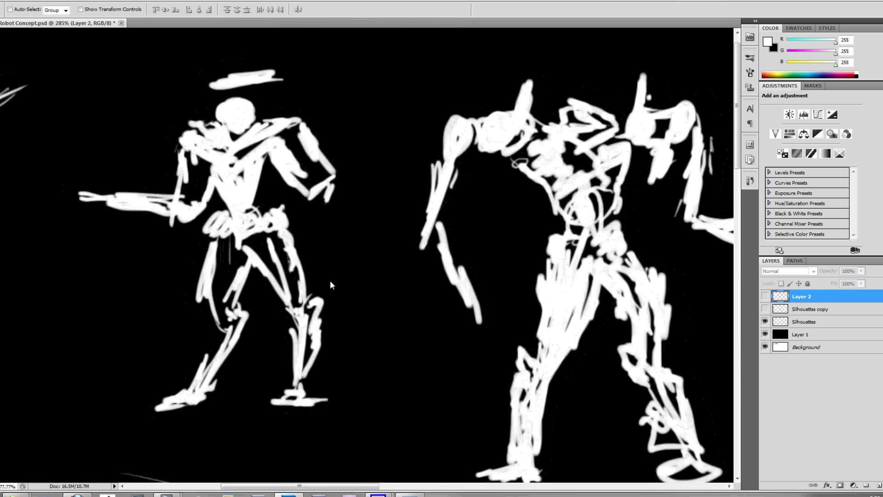
{"action": "scroll", "coordinate": [366, 275], "scroll_direction": "down", "scroll_amount": 2, "text": "alt"}
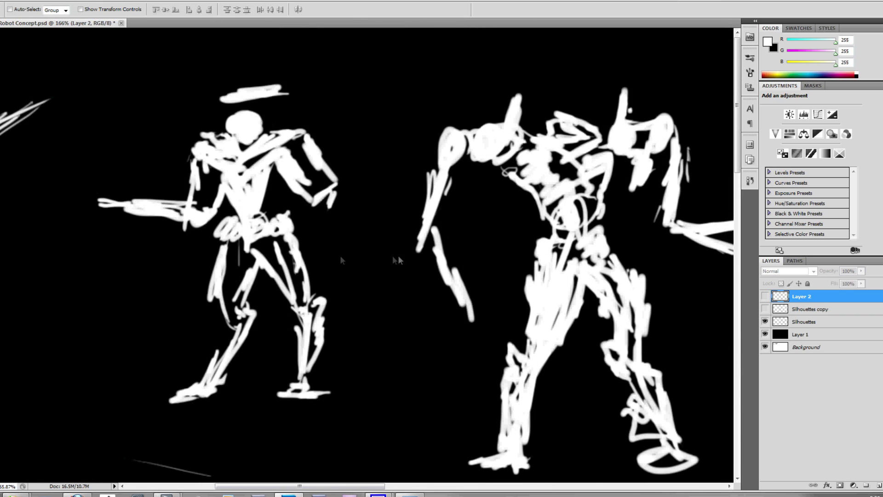
{"action": "scroll", "coordinate": [340, 255], "scroll_direction": "right", "scroll_amount": 10}
{"action": "scroll", "coordinate": [148, 190], "scroll_direction": "left", "scroll_amount": 10}
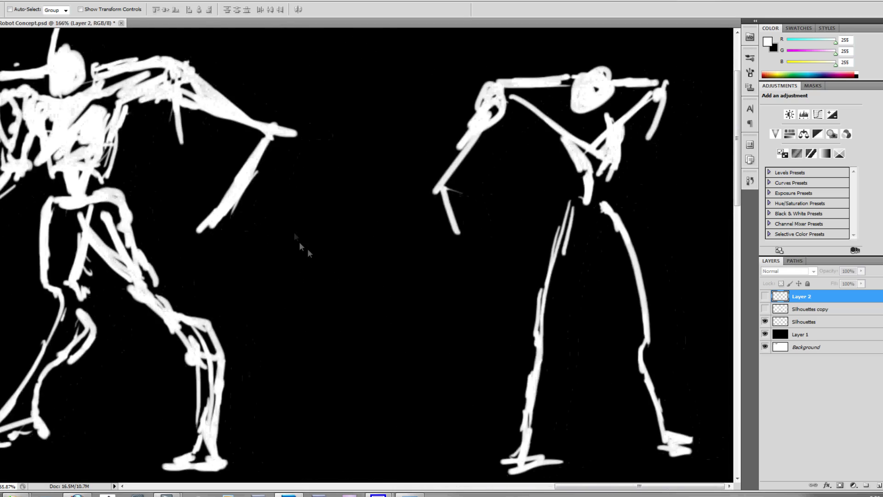
{"action": "scroll", "coordinate": [441, 224], "scroll_direction": "down", "scroll_amount": 4}
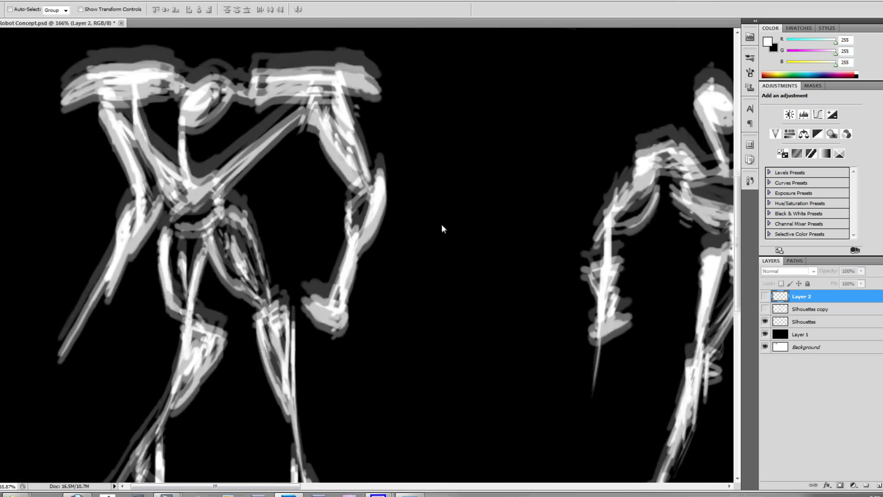
{"action": "scroll", "coordinate": [465, 230], "scroll_direction": "down", "scroll_amount": 2, "text": "alt"}
{"action": "scroll", "coordinate": [357, 223], "scroll_direction": "right", "scroll_amount": 8}
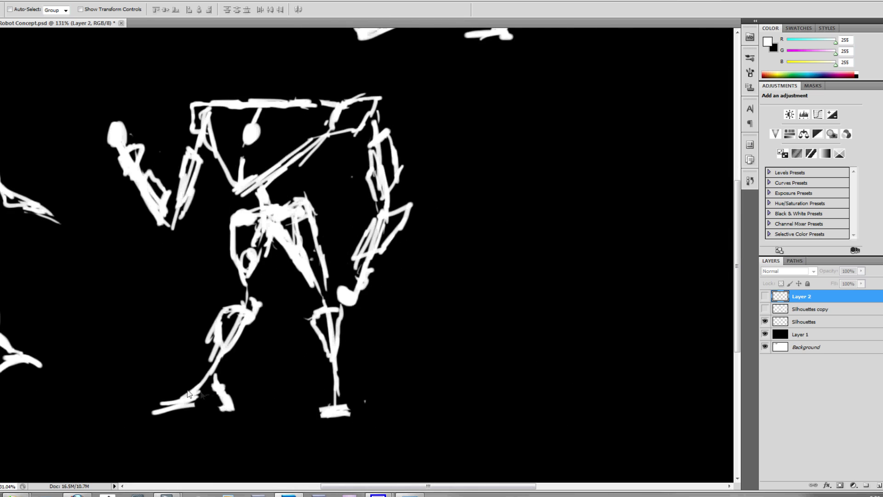
{"action": "scroll", "coordinate": [343, 399], "scroll_direction": "down", "scroll_amount": 4, "text": "alt"}
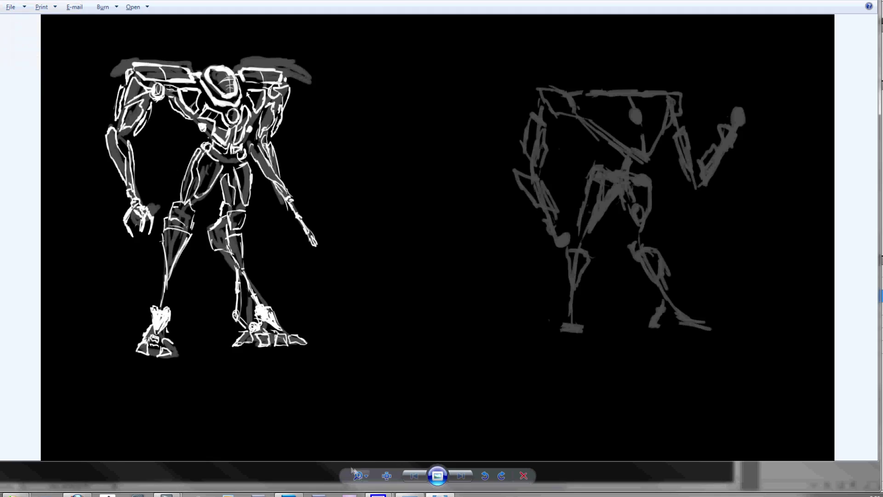
Step: Zoom into the detailed robot concept image in Windows Photo Viewer and pan across it
{"action": "left_click", "coordinate": [359, 475]}
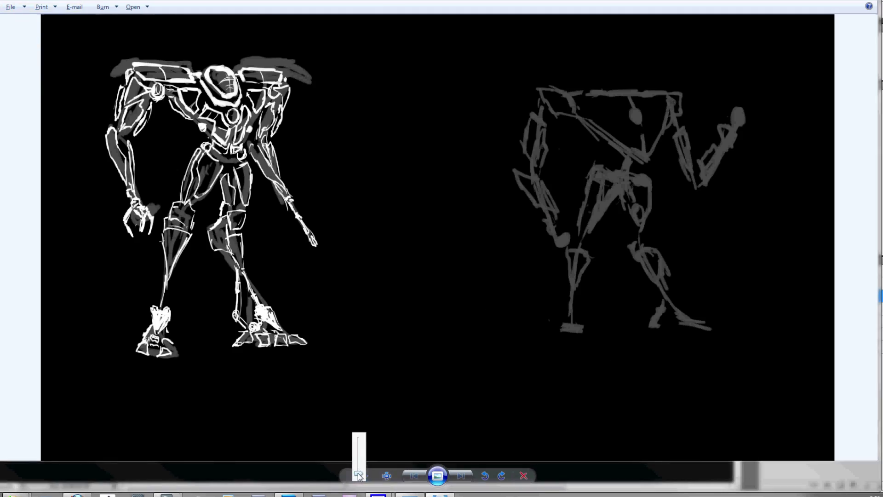
{"action": "scroll", "coordinate": [299, 182], "scroll_direction": "up", "scroll_amount": 2}
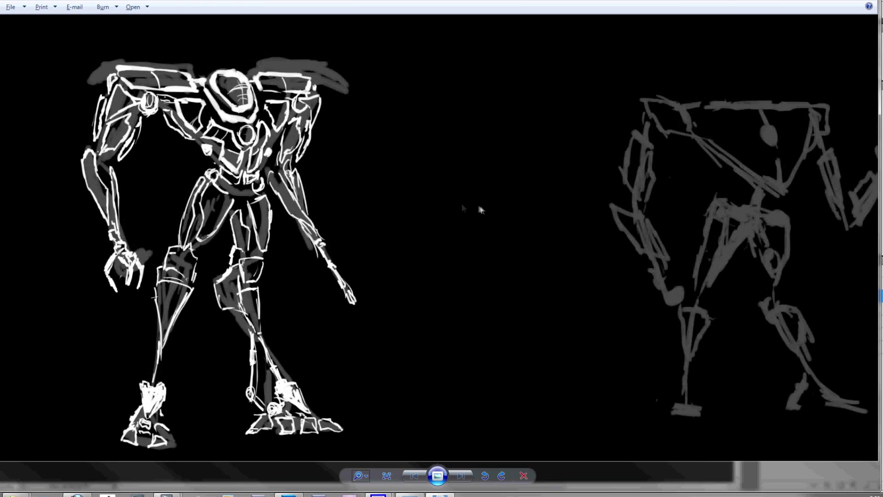
{"action": "left_click_drag", "start_coordinate": [480, 209], "coordinate": [521, 203]}
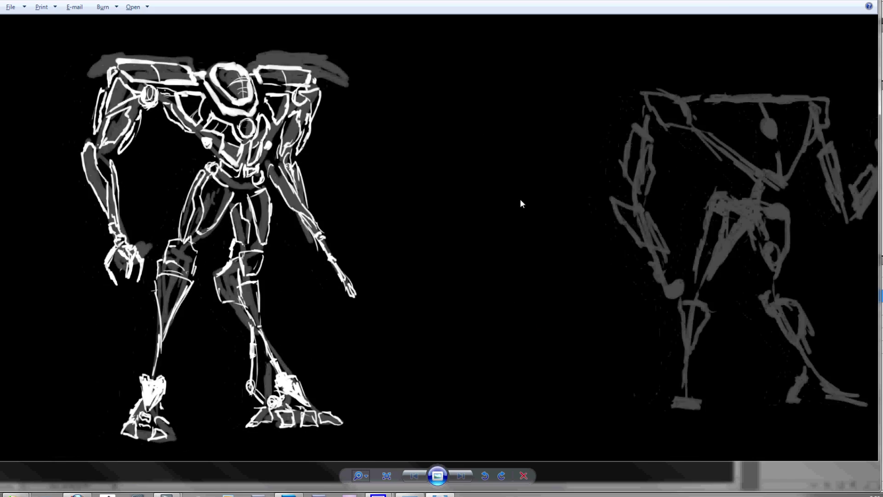
{"action": "left_click_drag", "start_coordinate": [338, 216], "coordinate": [321, 216]}
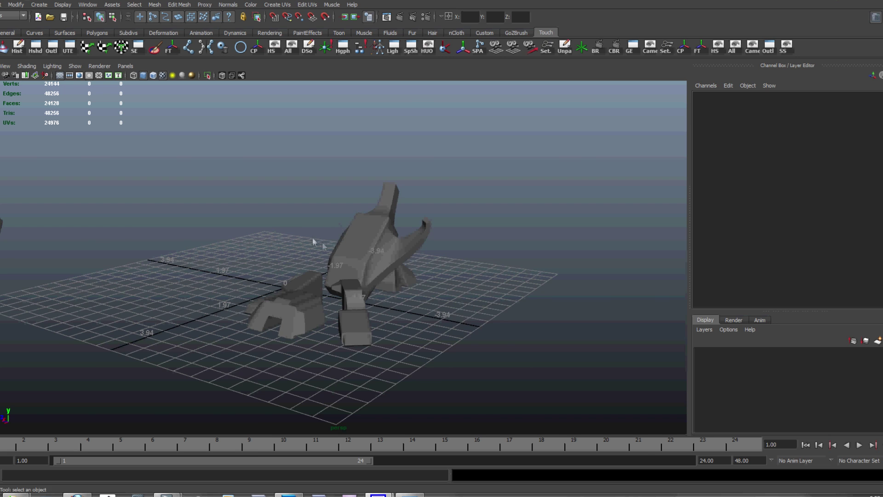
Step: Open a saved robot scene without saving the current one, and orbit its parts
{"action": "left_click_drag", "start_coordinate": [312, 242], "coordinate": [409, 236], "text": "alt"}
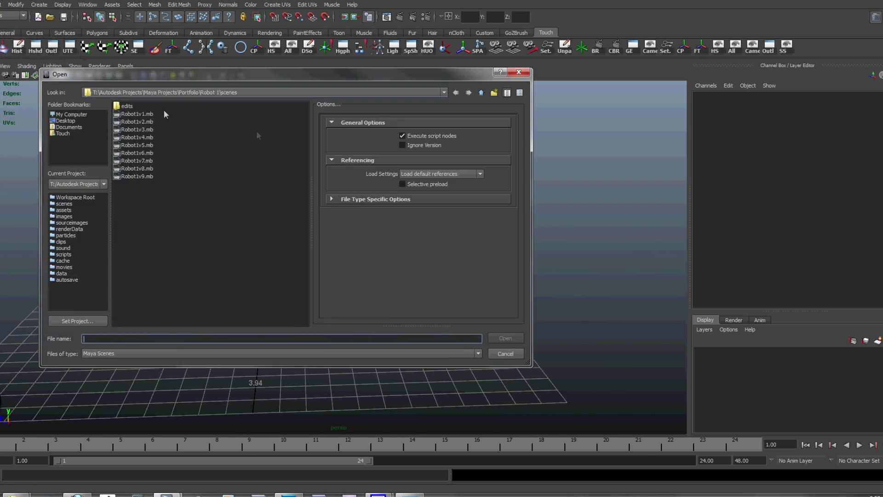
{"action": "left_click", "coordinate": [505, 338]}
{"action": "left_click", "coordinate": [438, 246]}
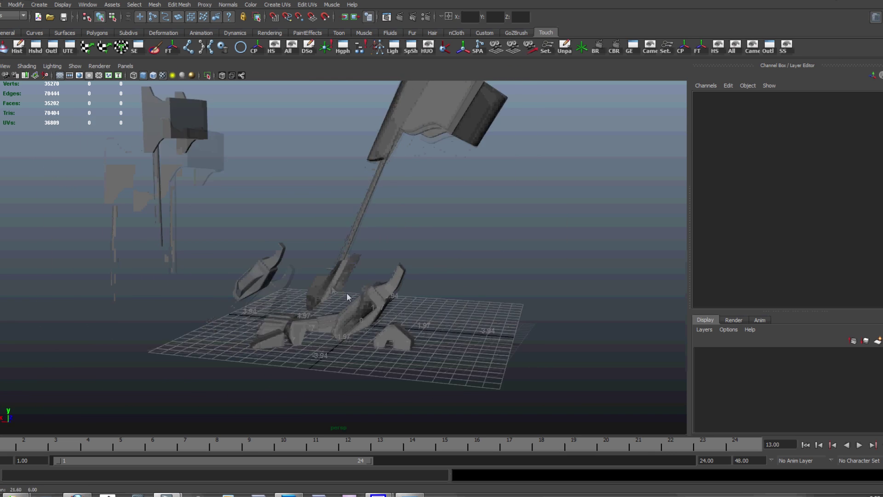
{"action": "left_click_drag", "start_coordinate": [447, 288], "coordinate": [295, 303], "text": "alt"}
Step: Load another saved robot scene, orbit around it, and bring up the Open dialog on Robot1v4.mb
{"action": "left_click", "coordinate": [2, 4]}
{"action": "left_click", "coordinate": [4, 29]}
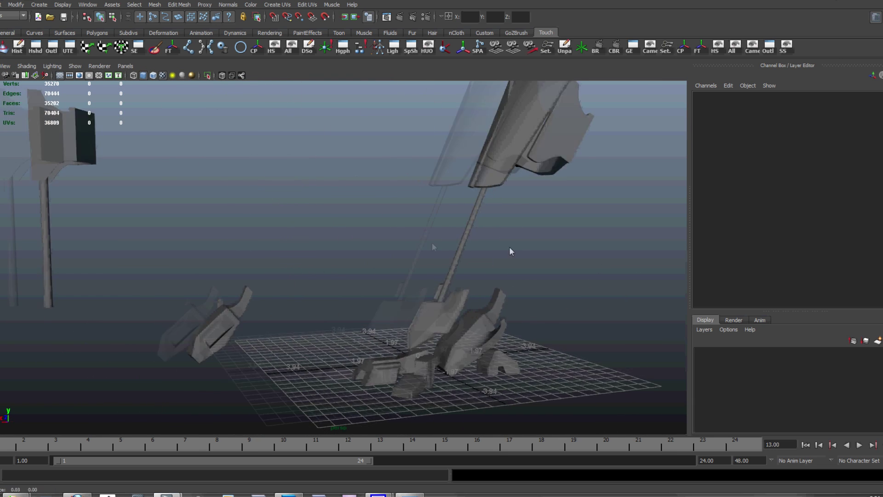
{"action": "left_click_drag", "start_coordinate": [432, 242], "coordinate": [578, 244], "text": "alt"}
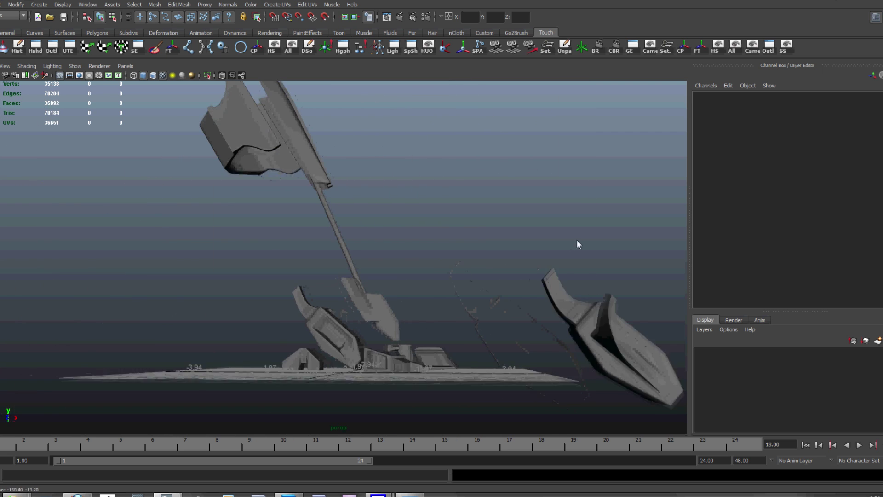
{"action": "left_click", "coordinate": [3, 4]}
{"action": "left_click", "coordinate": [5, 29]}
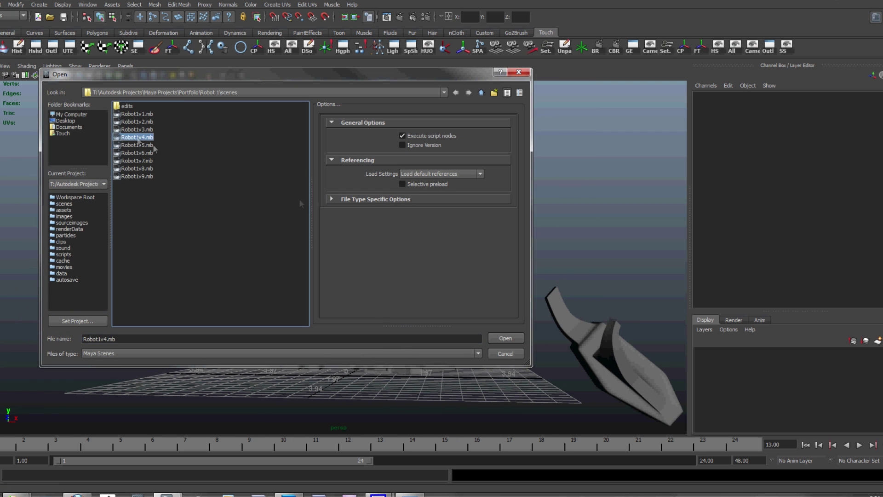
Step: Open the next Robot1v scene version and orbit around the robot's hip assembly
{"action": "double_click", "coordinate": [137, 144]}
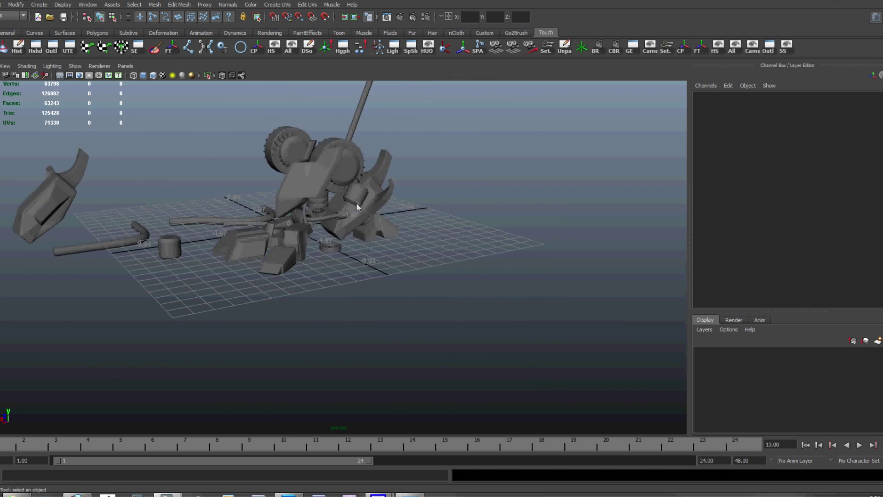
{"action": "left_click_drag", "start_coordinate": [357, 206], "coordinate": [335, 307], "text": "alt"}
{"action": "right_click_drag", "start_coordinate": [335, 307], "coordinate": [544, 311], "text": "alt"}
{"action": "middle_click_drag", "start_coordinate": [544, 311], "coordinate": [441, 299], "text": "alt"}
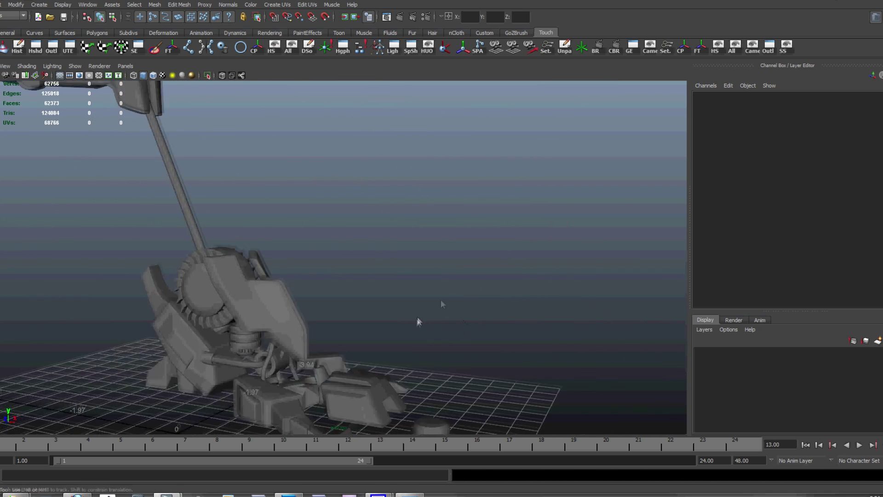
{"action": "left_click_drag", "start_coordinate": [441, 303], "coordinate": [355, 277], "text": "alt"}
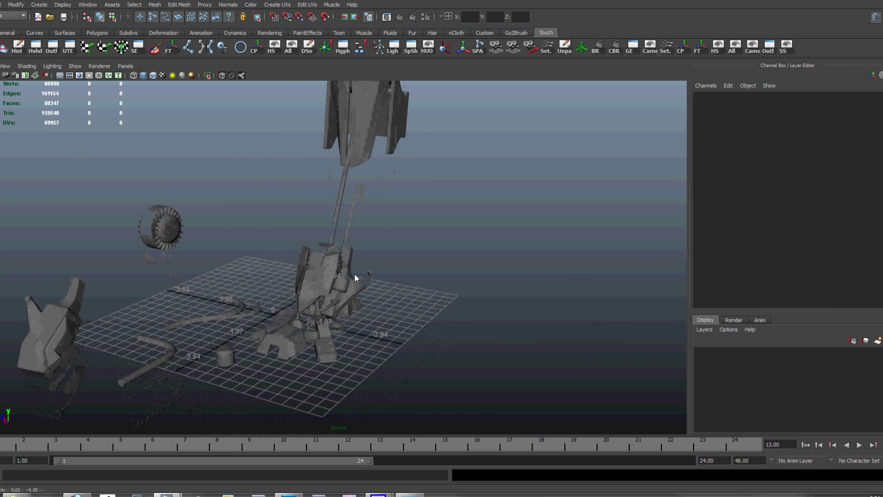
Step: Reopen Robot1v5.mb, discarding unsaved changes to the current scene
{"action": "left_click", "coordinate": [1, 4]}
{"action": "left_click", "coordinate": [32, 29]}
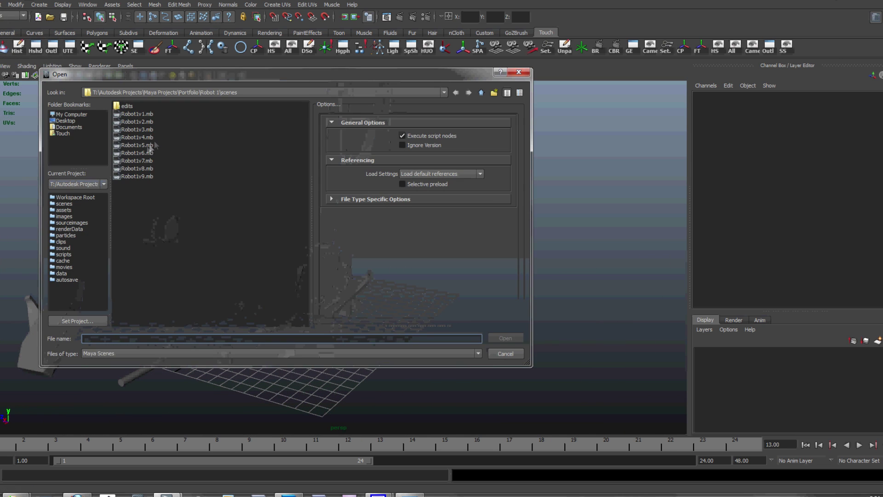
{"action": "double_click", "coordinate": [137, 146]}
{"action": "left_click", "coordinate": [434, 245]}
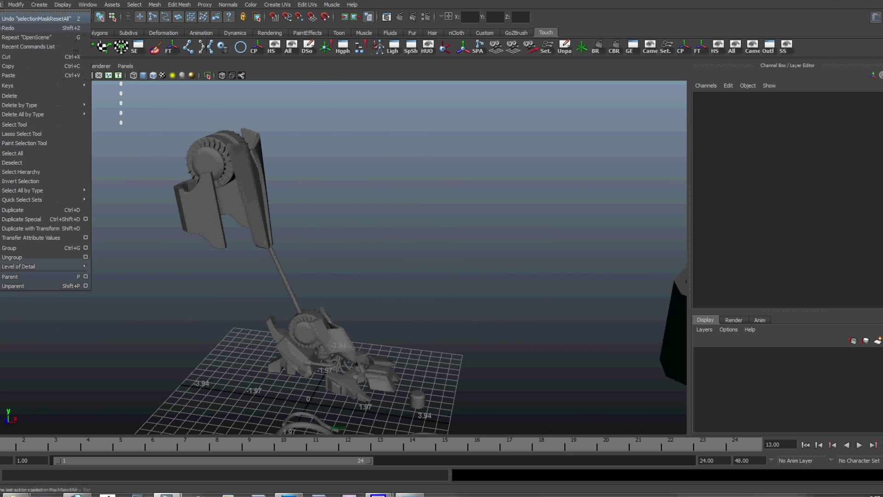
Step: Open Robot1v5.mb, answering the Save Changes prompt
{"action": "left_click", "coordinate": [14, 28]}
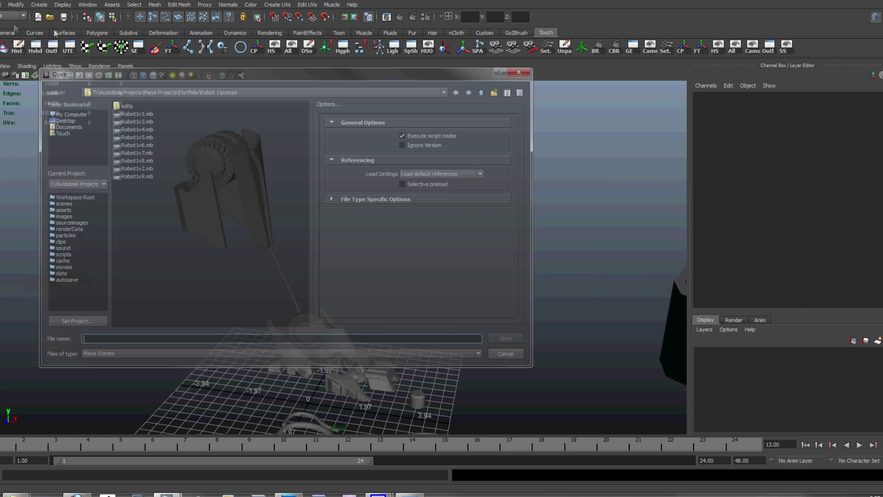
{"action": "left_click", "coordinate": [137, 145]}
{"action": "left_click", "coordinate": [506, 338]}
{"action": "left_click", "coordinate": [437, 243]}
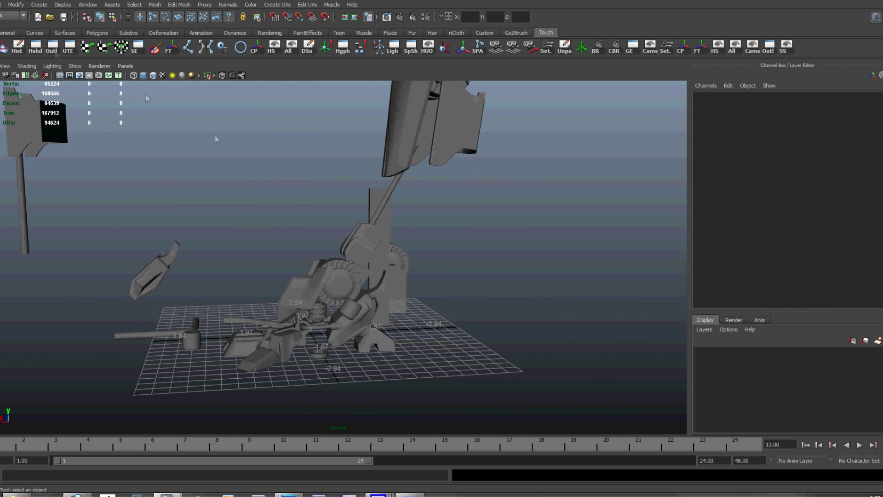
Step: Open another saved Robot1 version, answering the save prompt
{"action": "left_click", "coordinate": [1, 4]}
{"action": "left_click", "coordinate": [14, 28]}
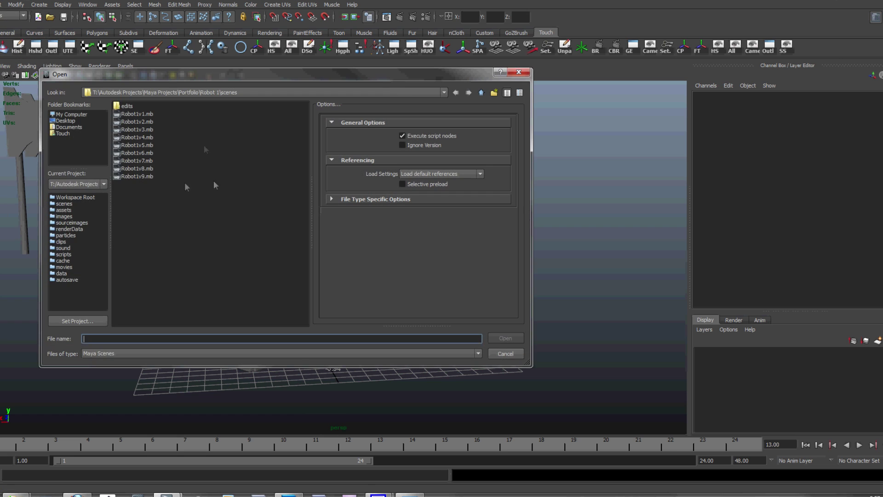
{"action": "left_click", "coordinate": [125, 157]}
{"action": "left_click", "coordinate": [505, 338]}
{"action": "left_click", "coordinate": [437, 241]}
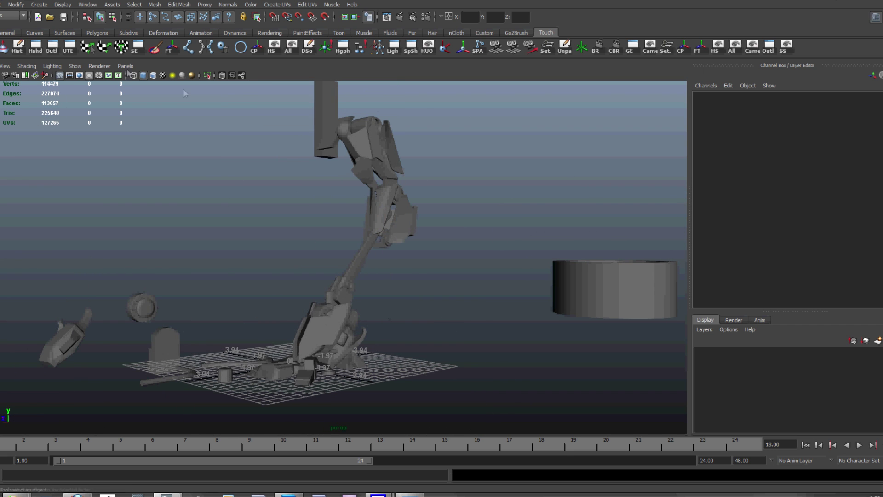
Step: Open Robot1v7.mb, dismissing the warning so it loads
{"action": "left_click", "coordinate": [3, 4]}
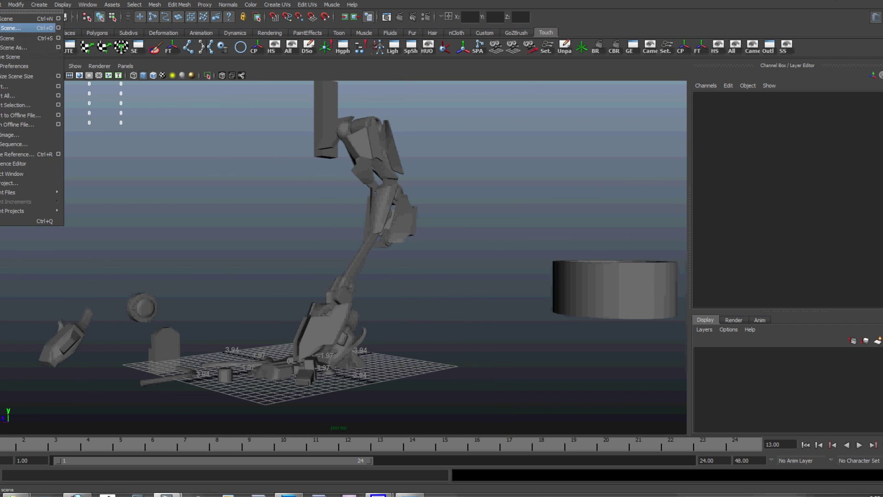
{"action": "left_click", "coordinate": [18, 23]}
{"action": "left_click", "coordinate": [142, 159]}
{"action": "left_click", "coordinate": [506, 338]}
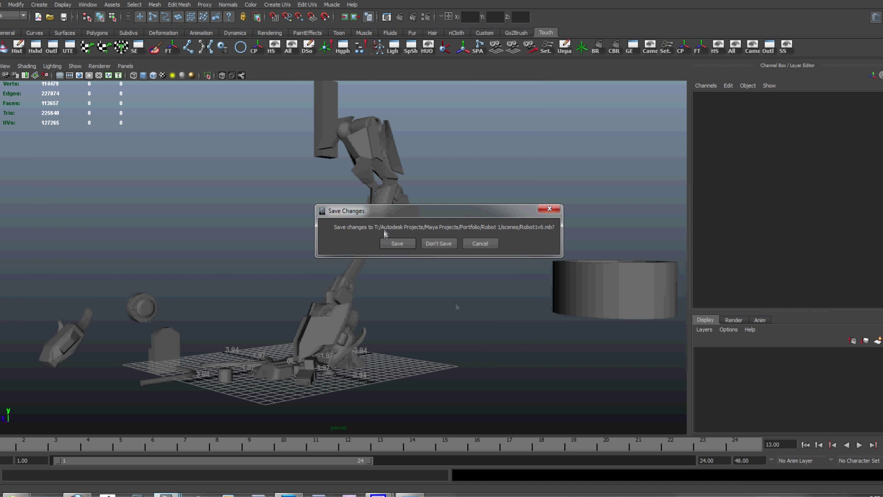
{"action": "left_click", "coordinate": [439, 242]}
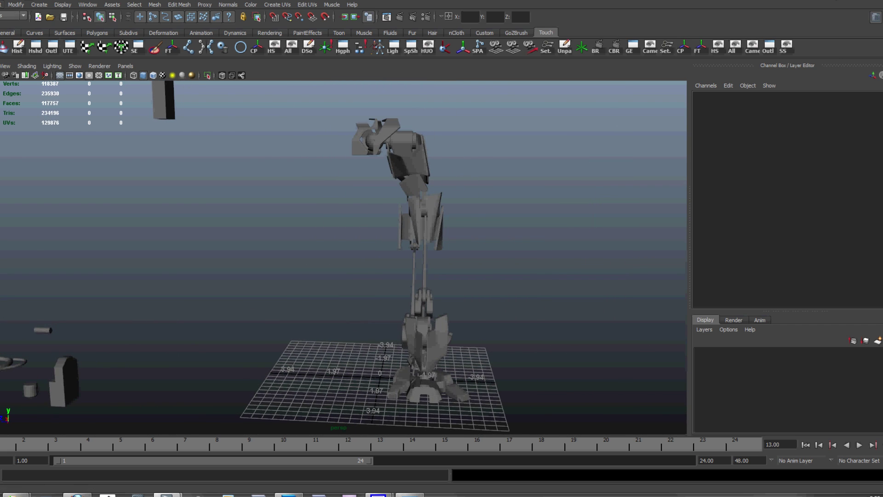
Step: Open Robot1v8.mb and orbit around it to inspect the stacked spine segments
{"action": "left_click", "coordinate": [3, 4]}
{"action": "left_click", "coordinate": [18, 22]}
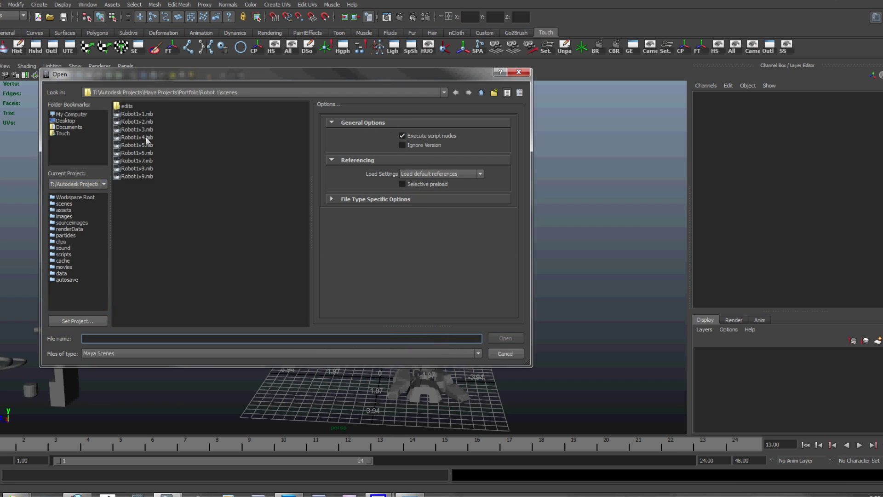
{"action": "left_click", "coordinate": [152, 168]}
{"action": "left_click", "coordinate": [505, 338]}
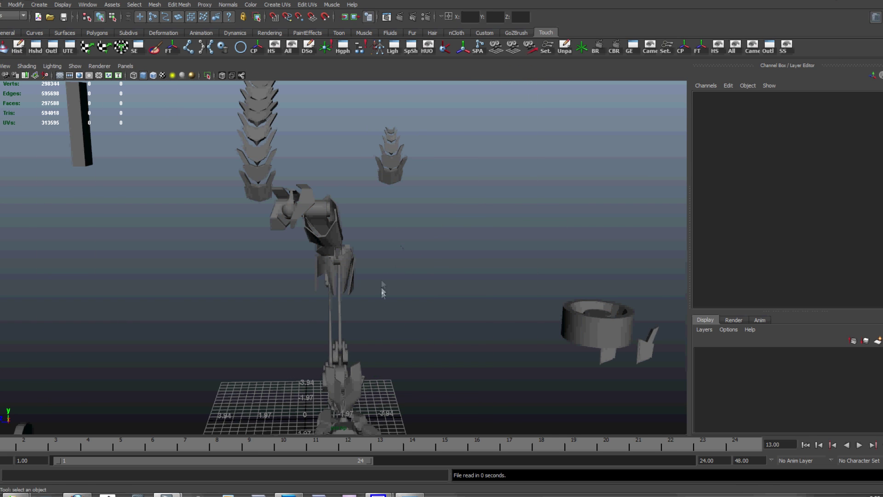
{"action": "left_click_drag", "start_coordinate": [357, 207], "coordinate": [467, 177], "text": "alt"}
{"action": "left_click_drag", "start_coordinate": [473, 216], "coordinate": [288, 199], "text": "alt"}
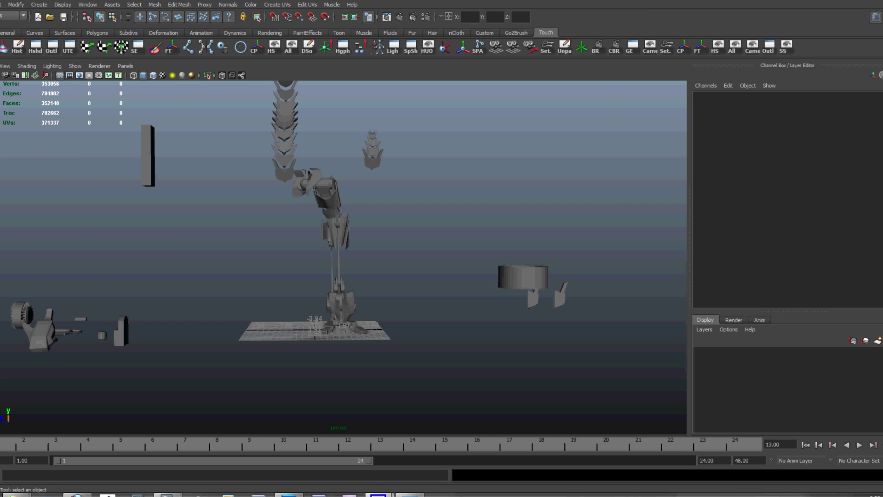
{"action": "right_click_drag", "start_coordinate": [364, 262], "coordinate": [571, 259], "text": "alt"}
{"action": "mouse_move", "coordinate": [431, 275]}
{"action": "left_mouse_down", "text": "alt"}
{"action": "mouse_move", "coordinate": [418, 325]}
{"action": "mouse_move", "coordinate": [400, 295]}
{"action": "mouse_move", "coordinate": [406, 262]}
{"action": "mouse_move", "coordinate": [348, 257]}
{"action": "mouse_move", "coordinate": [368, 256]}
{"action": "mouse_move", "coordinate": [353, 258]}
{"action": "mouse_move", "coordinate": [369, 264]}
{"action": "mouse_move", "coordinate": [367, 282]}
{"action": "mouse_move", "coordinate": [331, 287]}
{"action": "mouse_move", "coordinate": [328, 269]}
{"action": "mouse_move", "coordinate": [281, 248]}
{"action": "mouse_move", "coordinate": [329, 232]}
{"action": "mouse_move", "coordinate": [365, 403]}
{"action": "left_mouse_up", "text": "alt"}
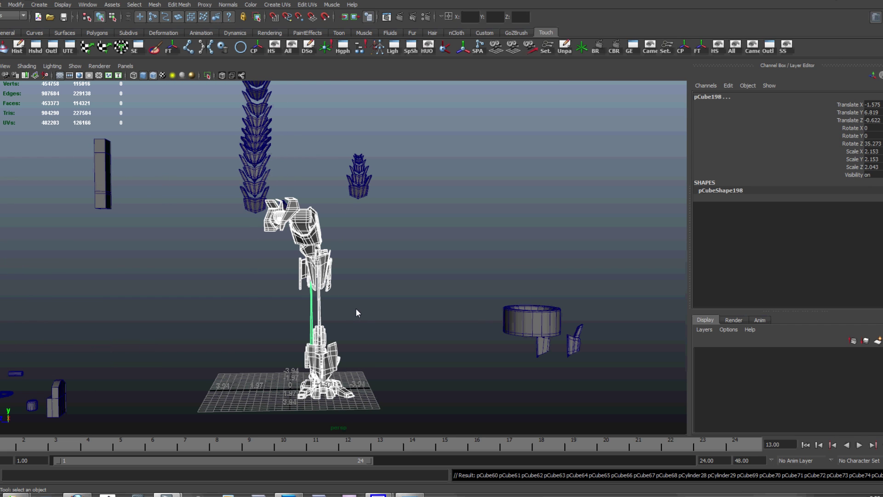
Step: Group the leg meshes with Ctrl+G and slide the group along Z
{"action": "key", "text": "ctrl+g"}
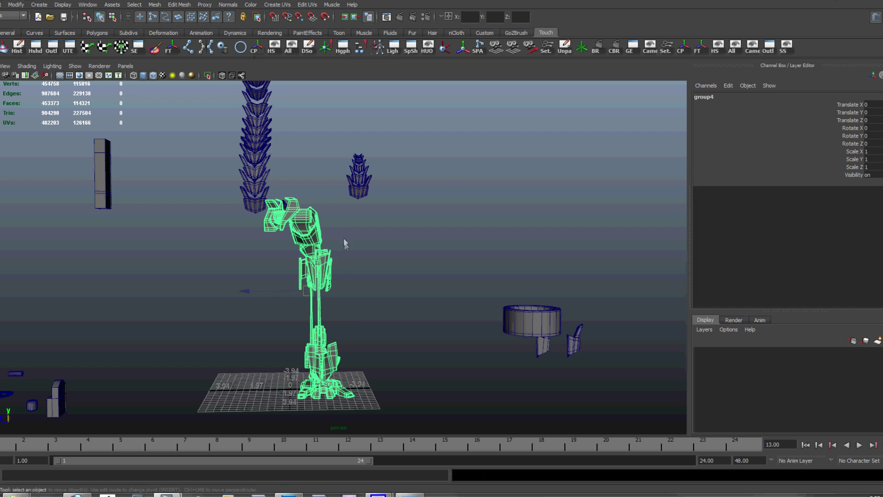
{"action": "left_click_drag", "start_coordinate": [286, 290], "coordinate": [662, 290]}
{"action": "key", "text": "space"}
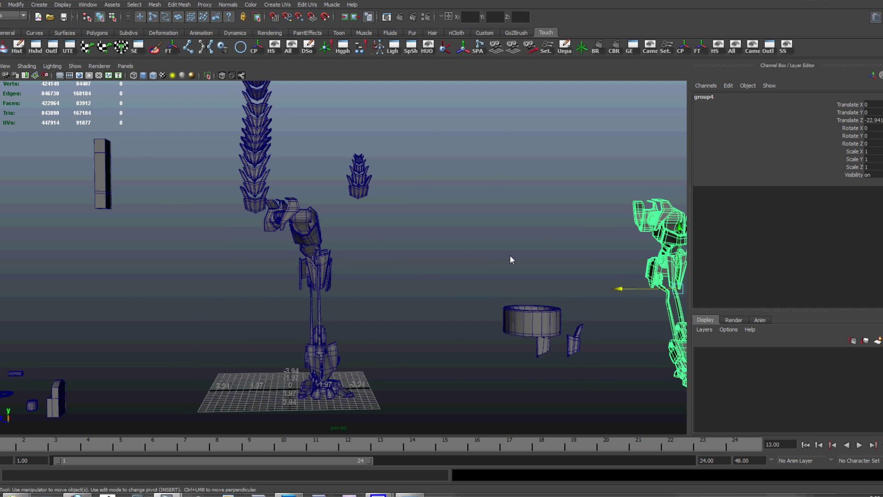
{"action": "middle_click_drag", "start_coordinate": [511, 260], "coordinate": [339, 252], "text": "alt"}
Step: Duplicate the leg group as mirrored group5 with Scale Z -1 and inspect the leg pair
{"action": "key", "text": "ctrl+shift+d"}
{"action": "left_click_drag", "start_coordinate": [340, 252], "coordinate": [414, 276], "text": "alt"}
{"action": "left_click", "coordinate": [534, 307]}
{"action": "left_click", "coordinate": [236, 324]}
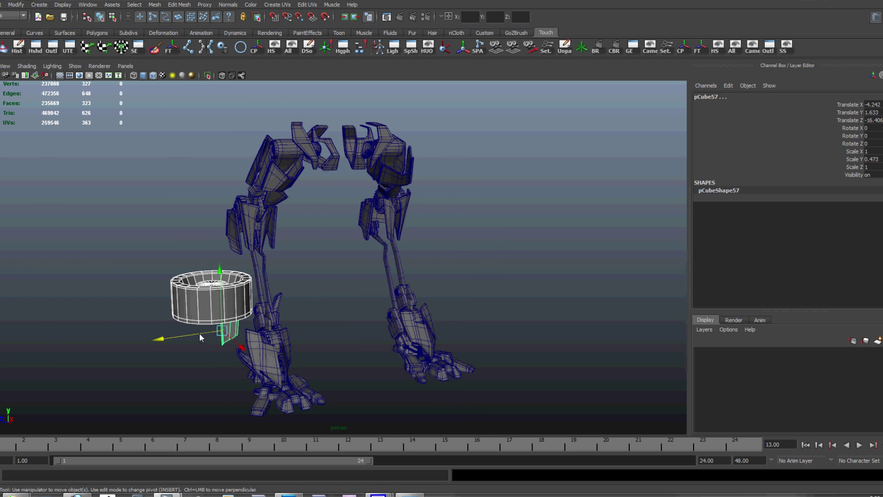
{"action": "left_click_drag", "start_coordinate": [552, 308], "coordinate": [519, 305], "text": "alt"}
{"action": "right_click_drag", "start_coordinate": [519, 306], "coordinate": [754, 307], "text": "alt"}
{"action": "left_click_drag", "start_coordinate": [754, 307], "coordinate": [545, 303], "text": "alt"}
{"action": "left_click", "coordinate": [1, 4]}
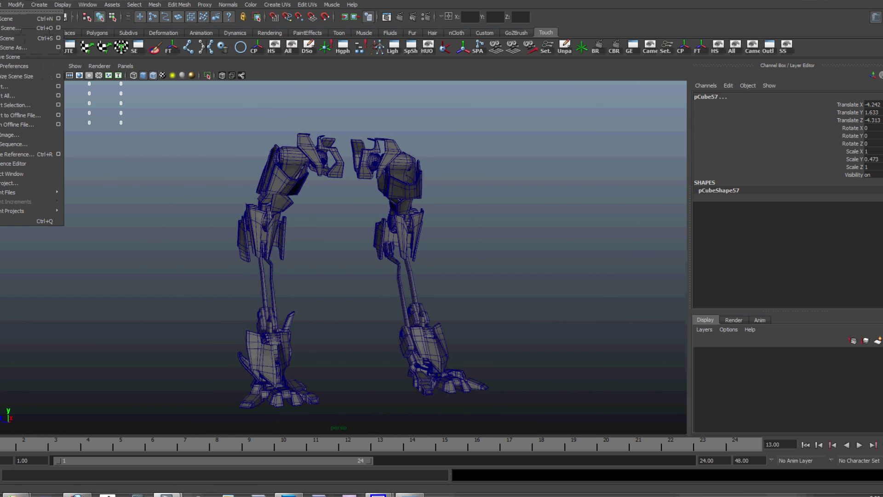
Step: Open the next robot version without saving Robot1v8.mb and orbit to study legs and spine
{"action": "left_click", "coordinate": [9, 29]}
{"action": "left_click", "coordinate": [506, 338]}
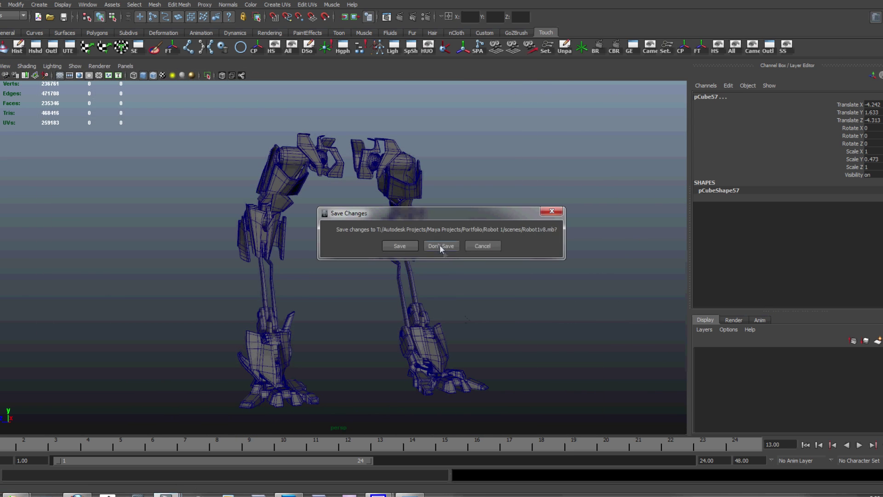
{"action": "left_click", "coordinate": [439, 246]}
{"action": "left_click_drag", "start_coordinate": [440, 252], "coordinate": [297, 108], "text": "alt"}
{"action": "scroll", "coordinate": [350, 202], "scroll_direction": "up", "scroll_amount": 6}
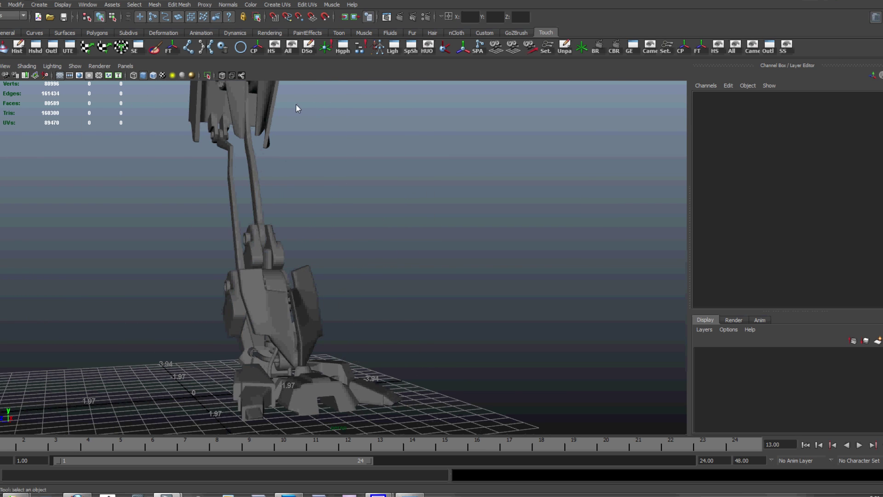
{"action": "left_click_drag", "start_coordinate": [288, 258], "coordinate": [226, 273], "text": "alt"}
{"action": "left_click_drag", "start_coordinate": [364, 210], "coordinate": [435, 286], "text": "alt"}
{"action": "left_click_drag", "start_coordinate": [339, 224], "coordinate": [442, 376], "text": "alt"}
{"action": "left_click_drag", "start_coordinate": [442, 310], "coordinate": [361, 319], "text": "alt"}
Step: Save the current robot scene
{"action": "left_click", "coordinate": [1, 4]}
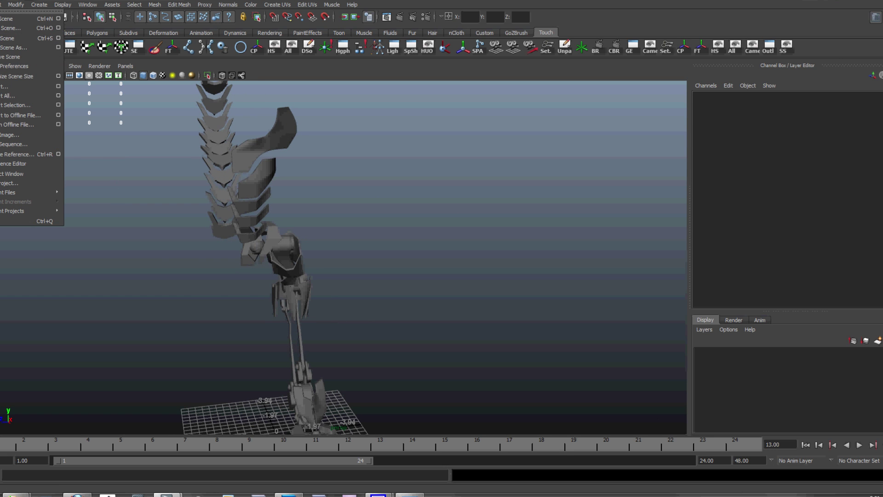
{"action": "left_click", "coordinate": [7, 39]}
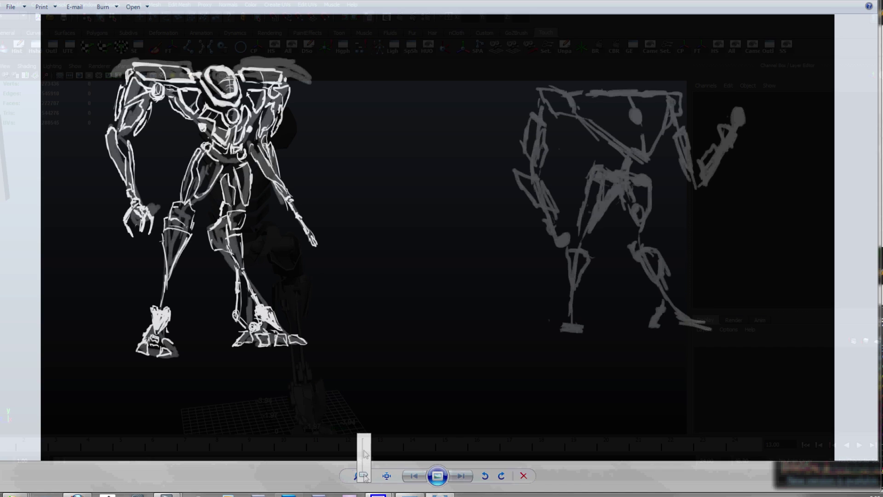
{"action": "scroll", "coordinate": [329, 352], "scroll_direction": "up", "scroll_amount": 5}
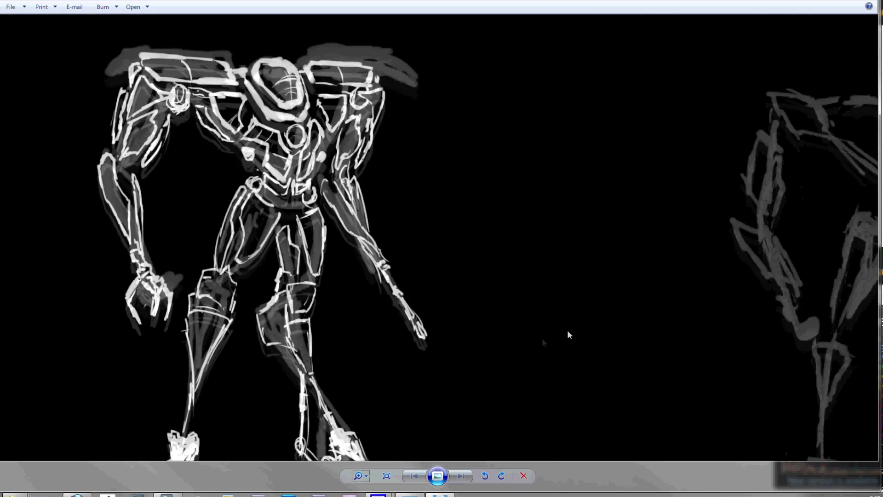
Step: Pan to the robot's upper body and zoom out so both concept sketches fit
{"action": "left_click_drag", "start_coordinate": [567, 329], "coordinate": [582, 313]}
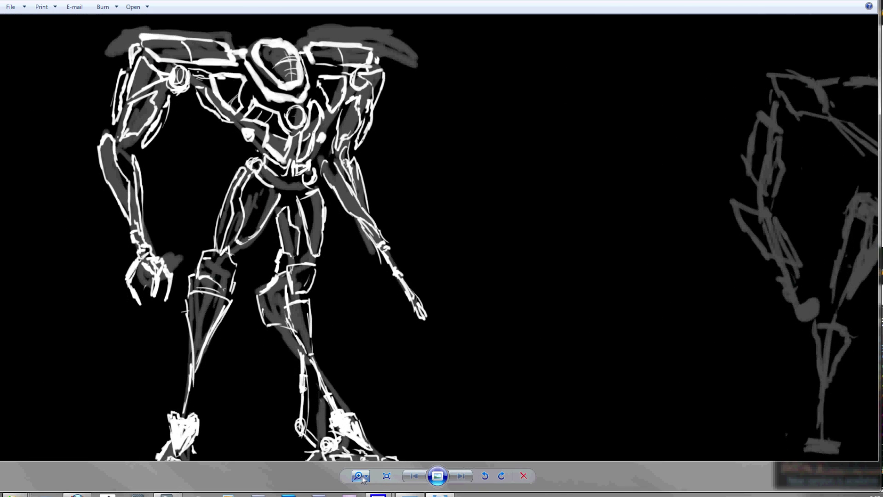
{"action": "scroll", "coordinate": [363, 477], "scroll_direction": "down", "scroll_amount": 3}
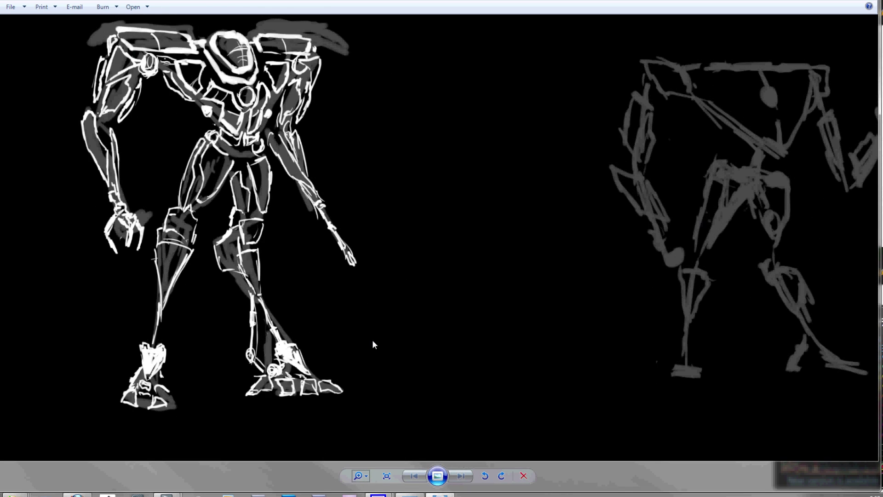